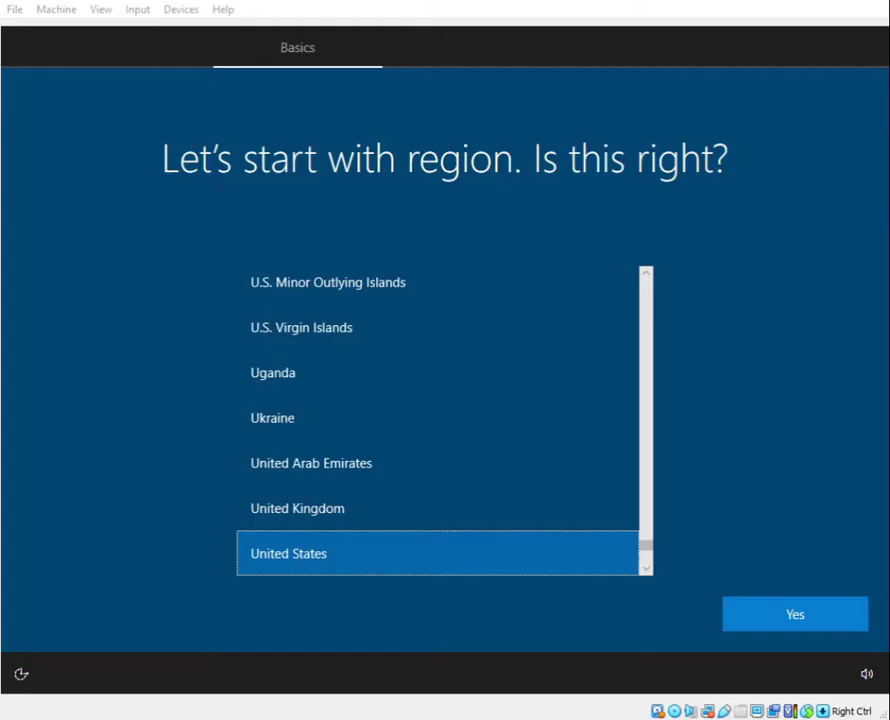
Step: Confirm United States as the region and accept the US keyboard layout
left_click(862, 602)
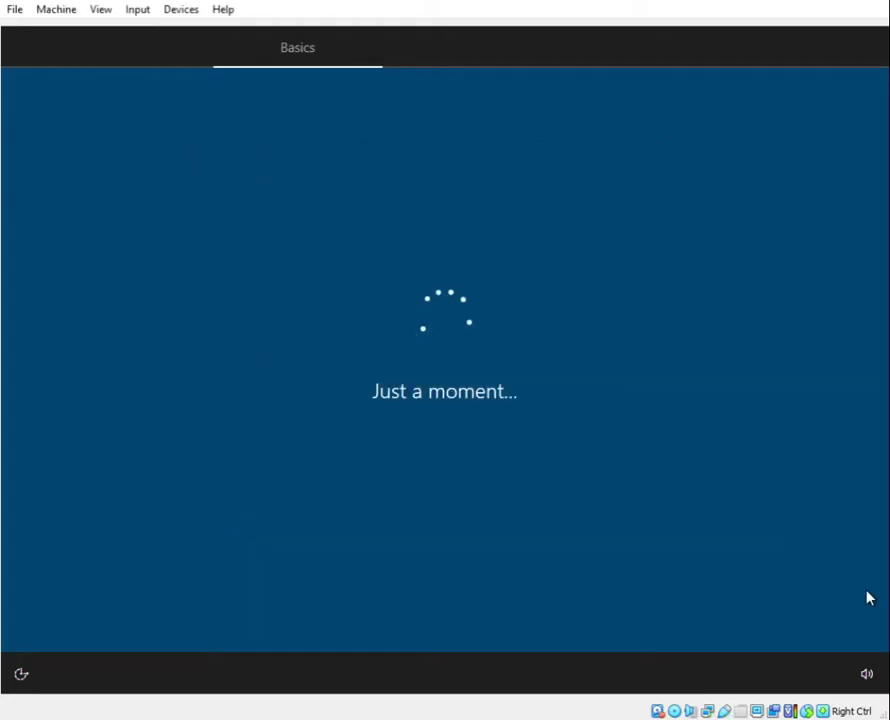
key("Return")
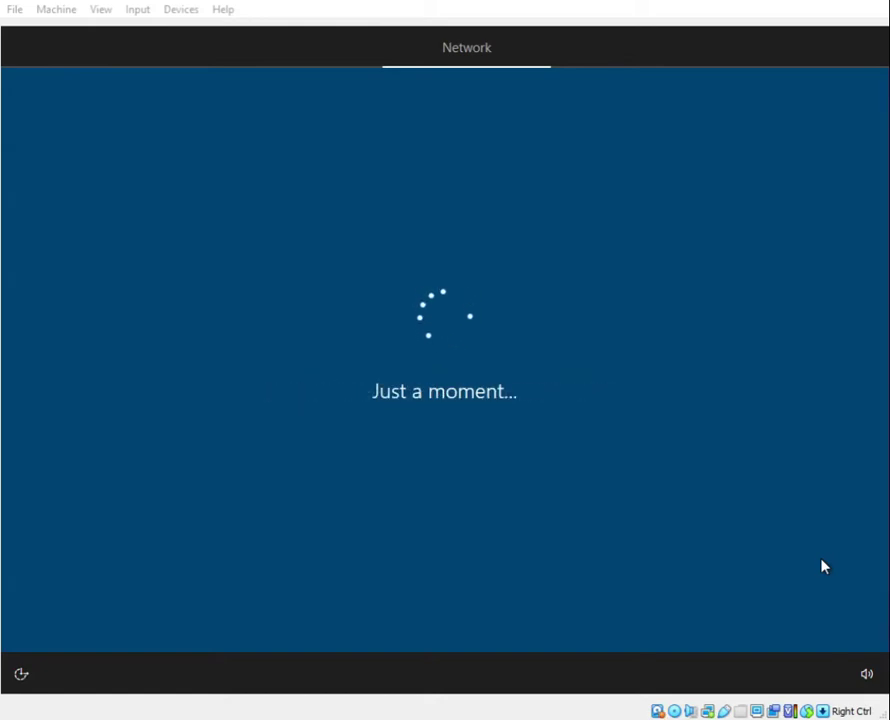
Step: Choose an offline local account, enter the account name, then set and confirm its password
left_click(89, 611)
type("Partally3")
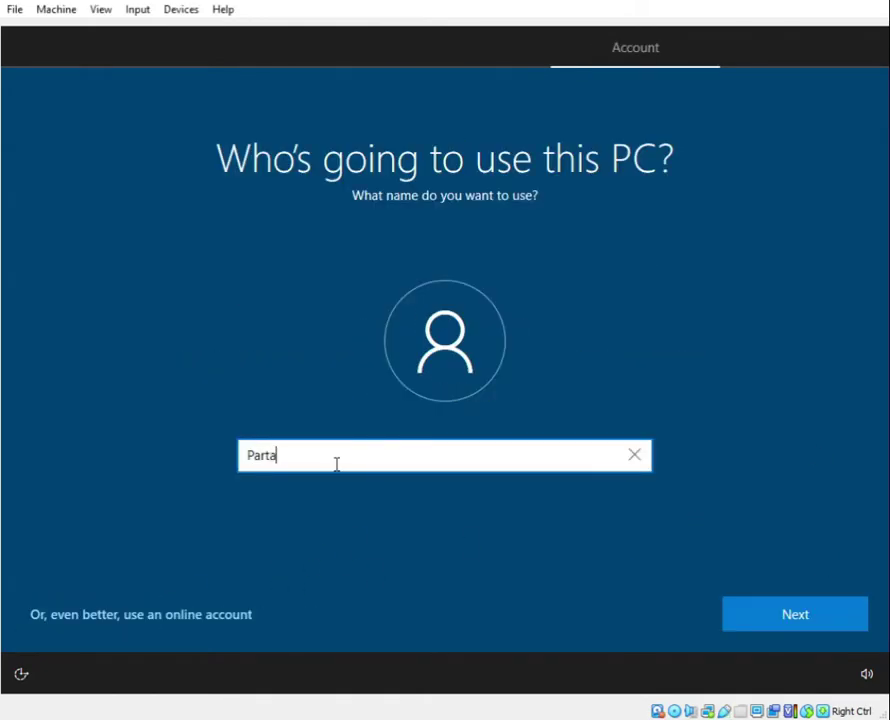
left_click(727, 607)
type("1234")
key("Return")
type("1234")
key("Return")
Step: Pick and answer the security questions, including the oldest cousin's first name, to finish account setup
left_click(463, 459)
left_click(429, 533)
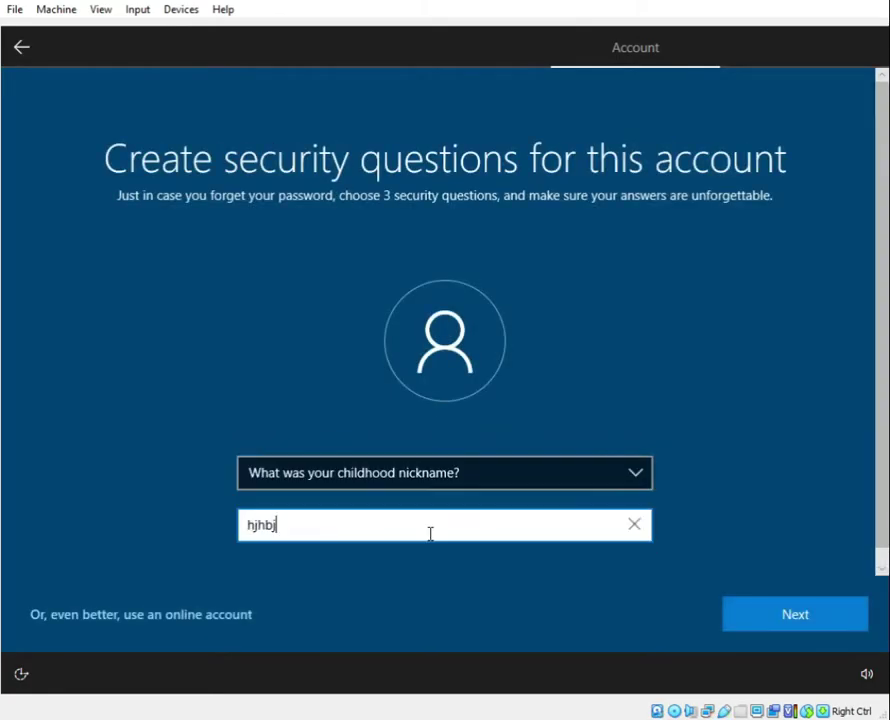
key("Return")
left_click(483, 527)
left_click(417, 527)
type("uour")
key("Return")
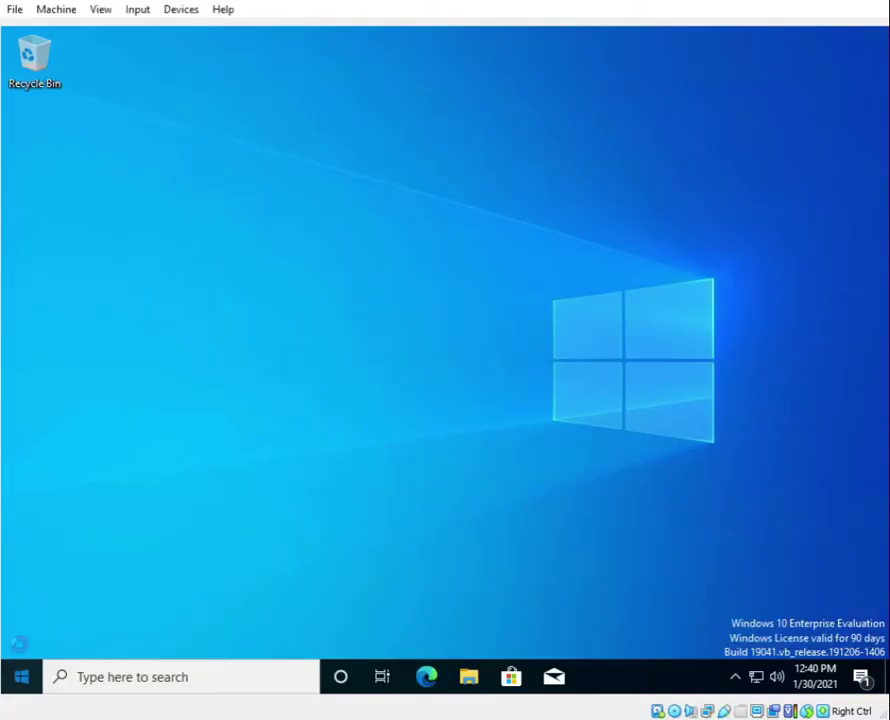
Step: Search 'windows' from the Start menu and launch the Windows Security app
left_click(20, 677)
left_click(221, 676)
type("windows")
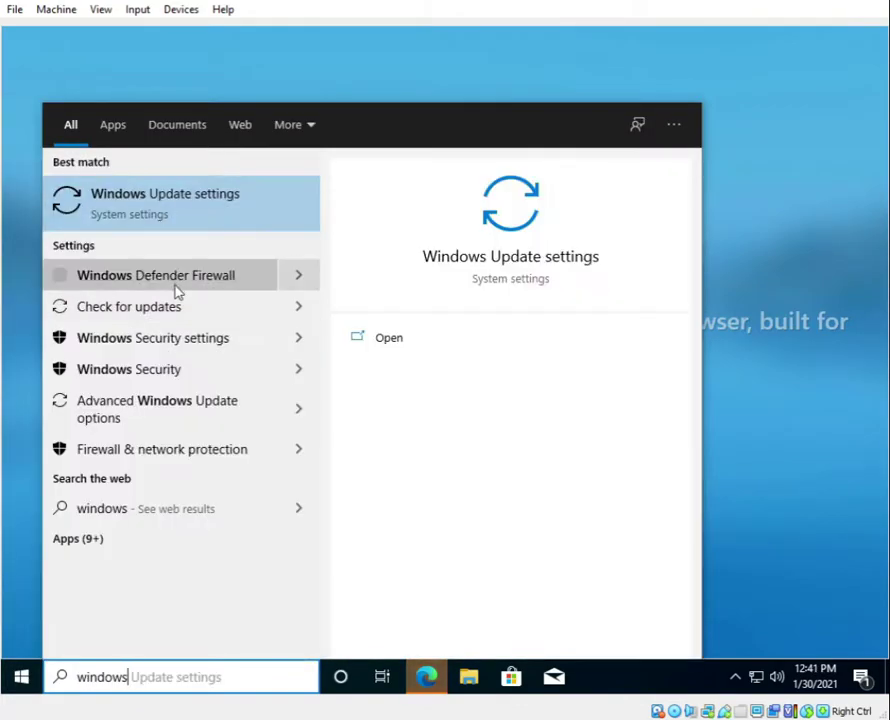
left_click(175, 340)
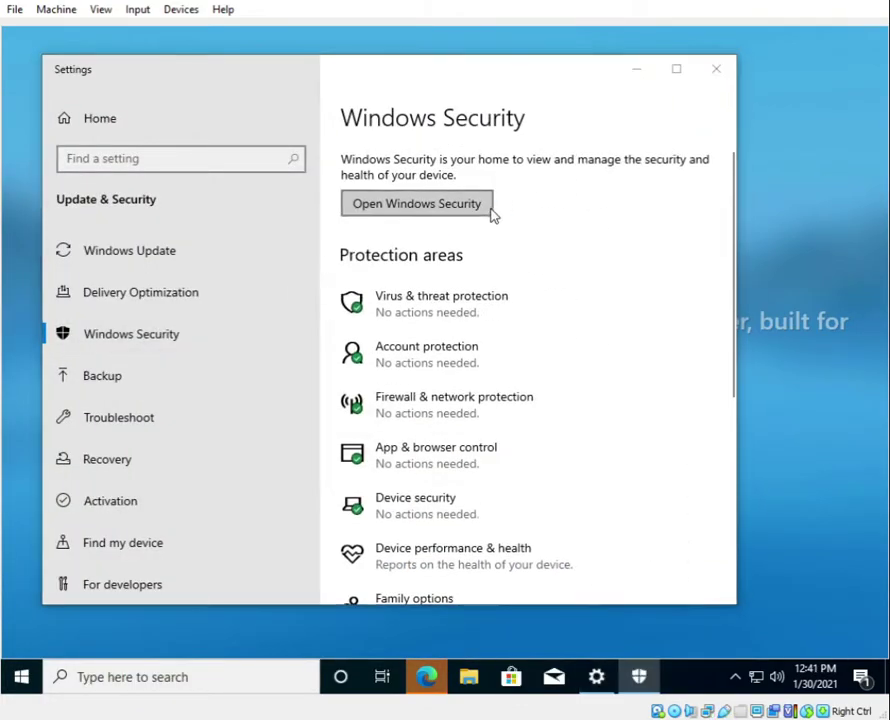
left_click(487, 208)
Step: Open the Virus & threat protection settings, then close Windows Security and Settings
left_click(234, 340)
scroll(199, 405, "down", 5)
left_click(199, 396)
scroll(220, 453, "down", 2)
scroll(220, 453, "down", 5)
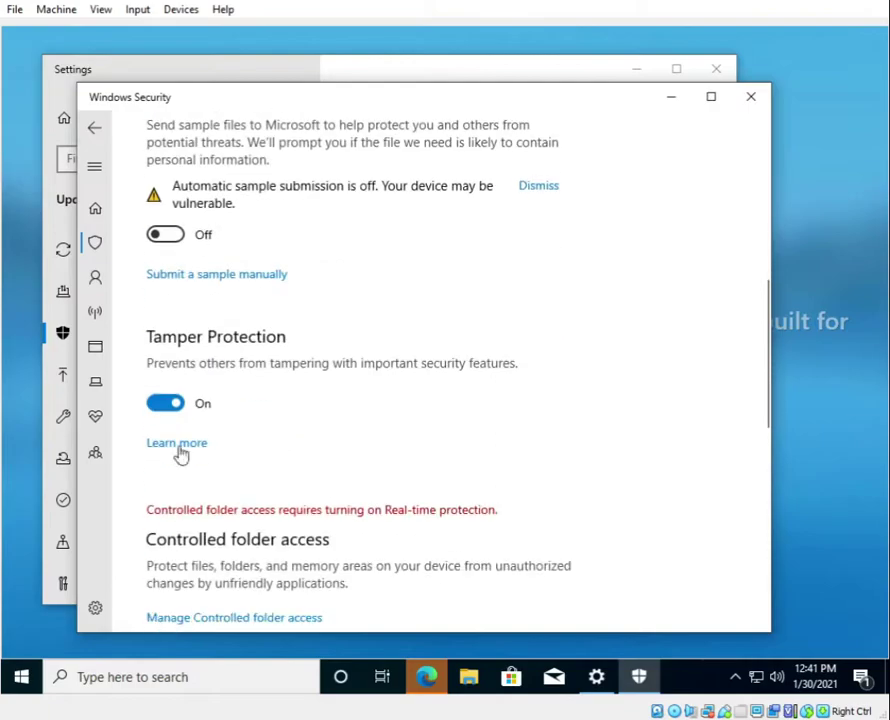
left_click(751, 96)
left_click(716, 69)
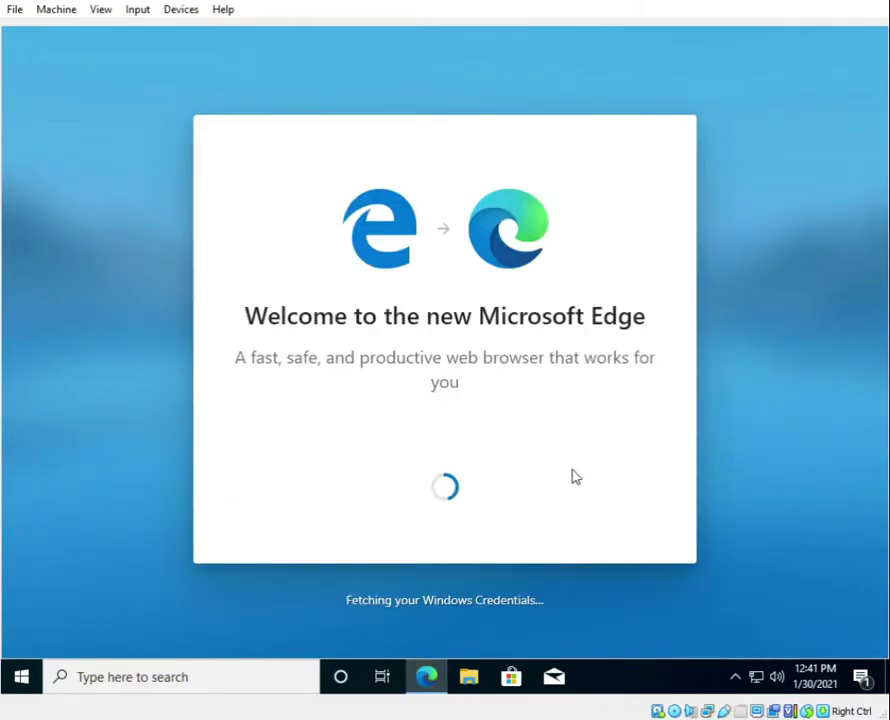
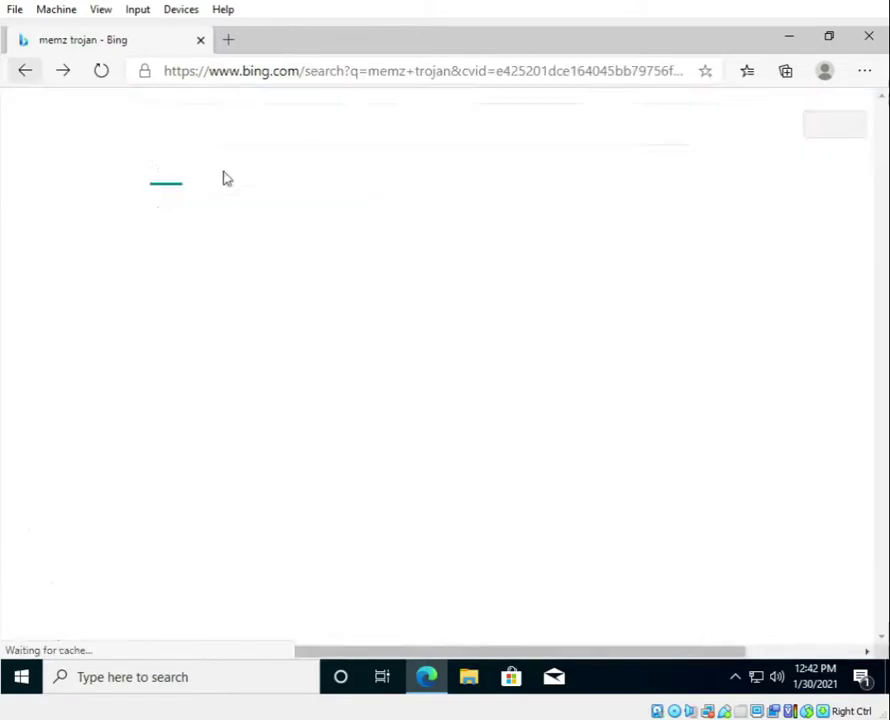
Step: Try the NetworkIce and siddharthajoshi MEMZ download pages from the Bing results
left_click(260, 600)
left_click(620, 195)
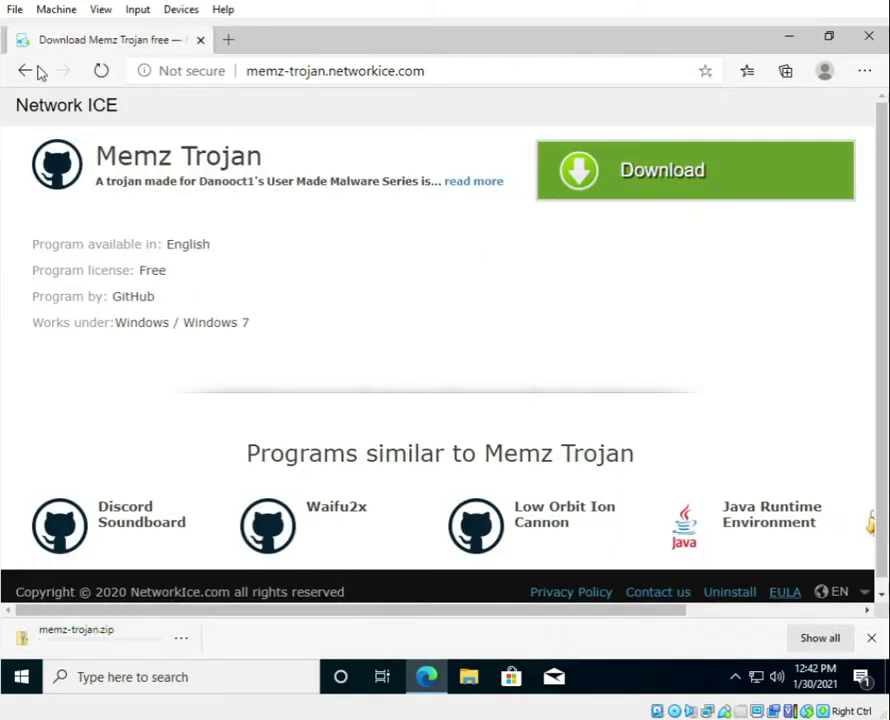
key("alt+Left")
left_click(197, 604)
scroll(229, 375, "down", 10)
left_click(229, 375)
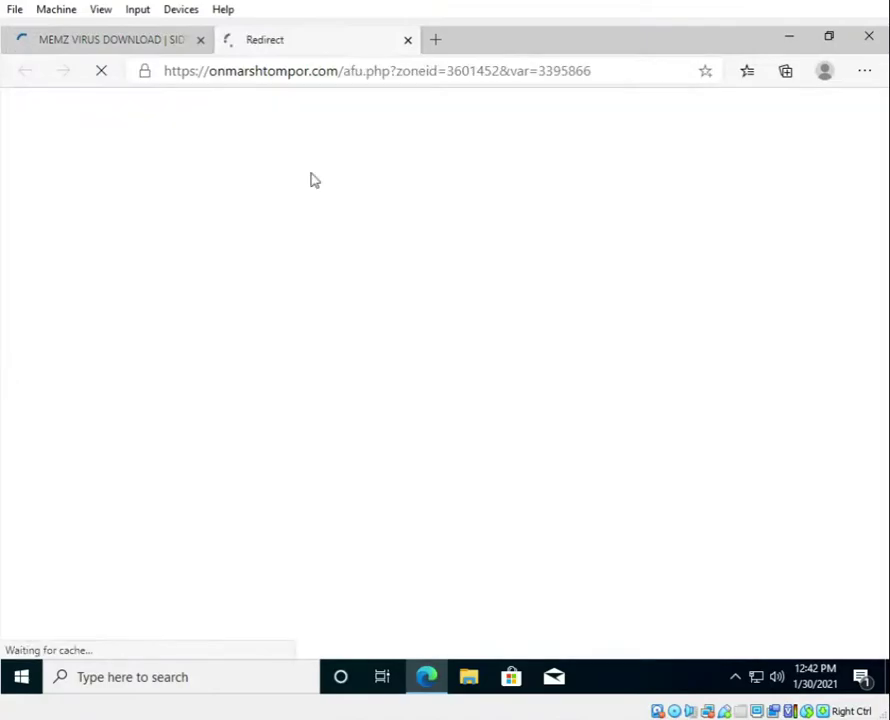
Step: Close the failed redirect tab, dismiss the cookie notice, and open the MEMZ-4.0 GitHub repository result
left_click(215, 605)
scroll(429, 484, "down", 3)
left_click(407, 40)
left_click(26, 76)
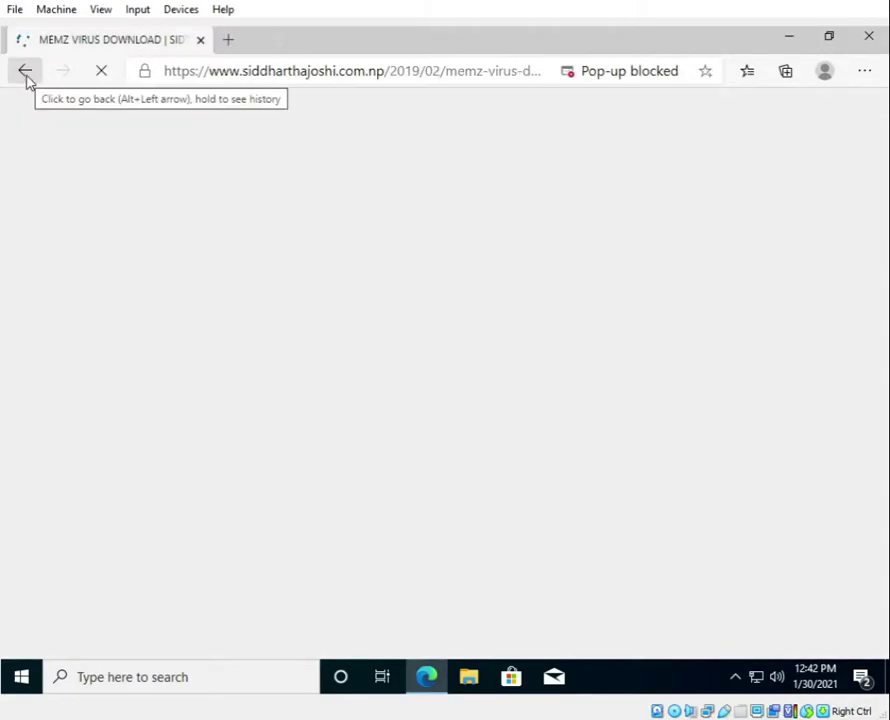
left_click(160, 636)
scroll(110, 330, "up", 2)
left_click(230, 270)
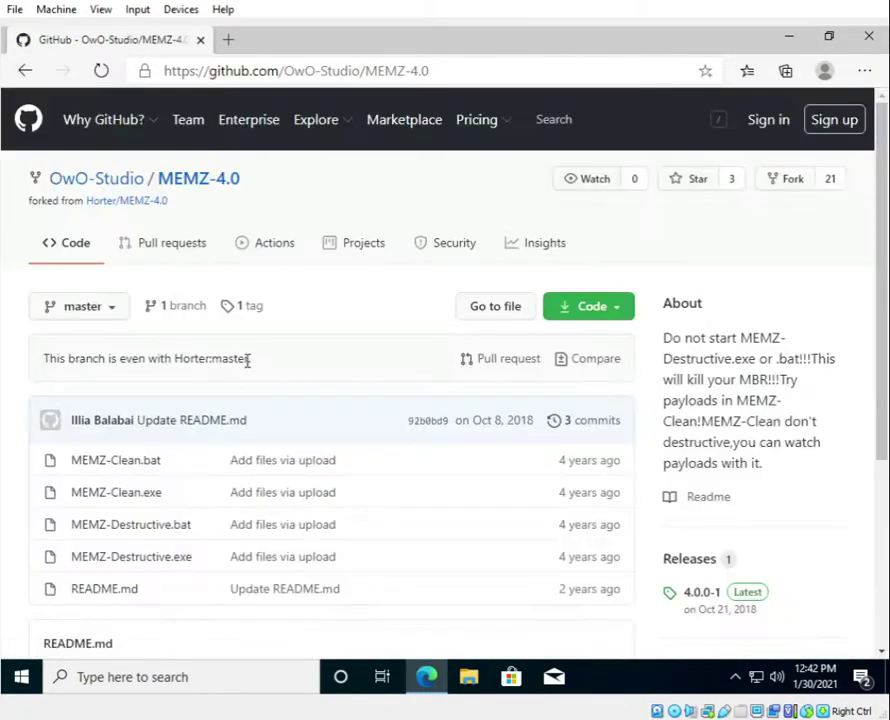
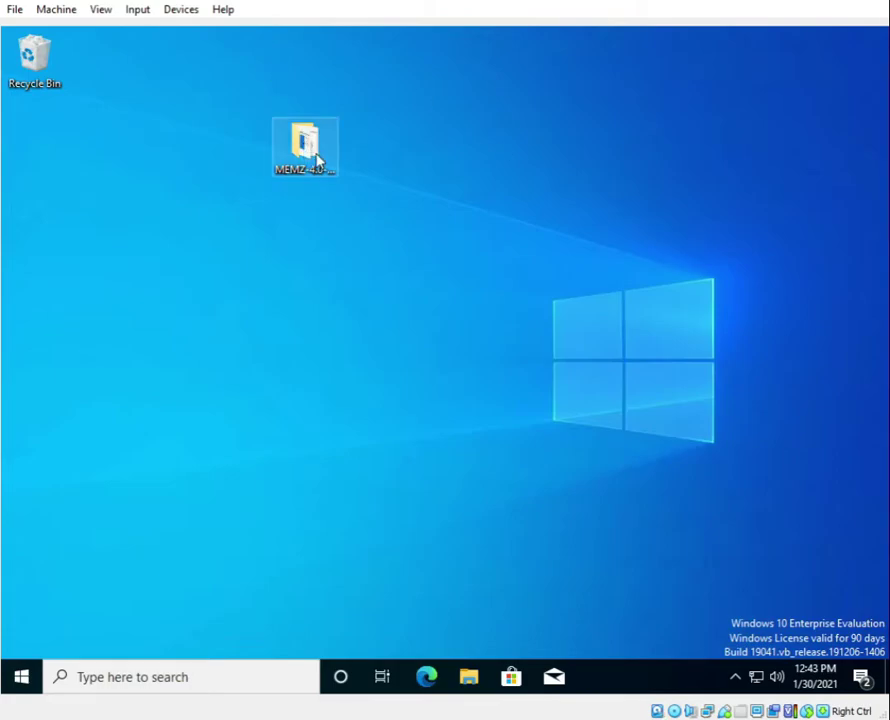
Step: Move the blank untitled Notepad window into place on the Windows 10 desktop
left_click_drag(364, 292, 531, 310)
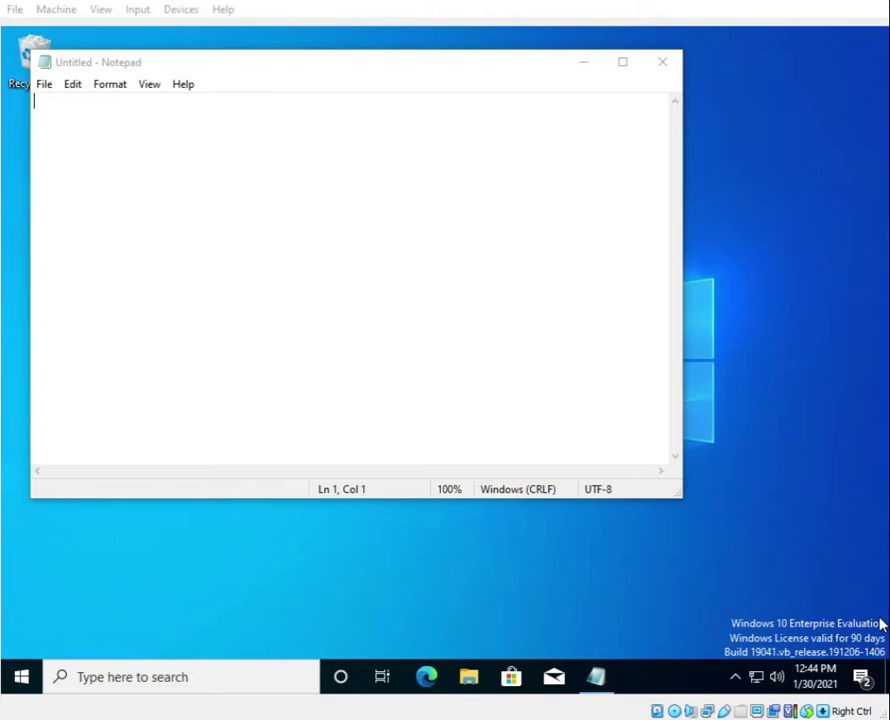
Step: Close the empty untitled Notepad window, leaving the blank Paint canvas open
left_click(663, 63)
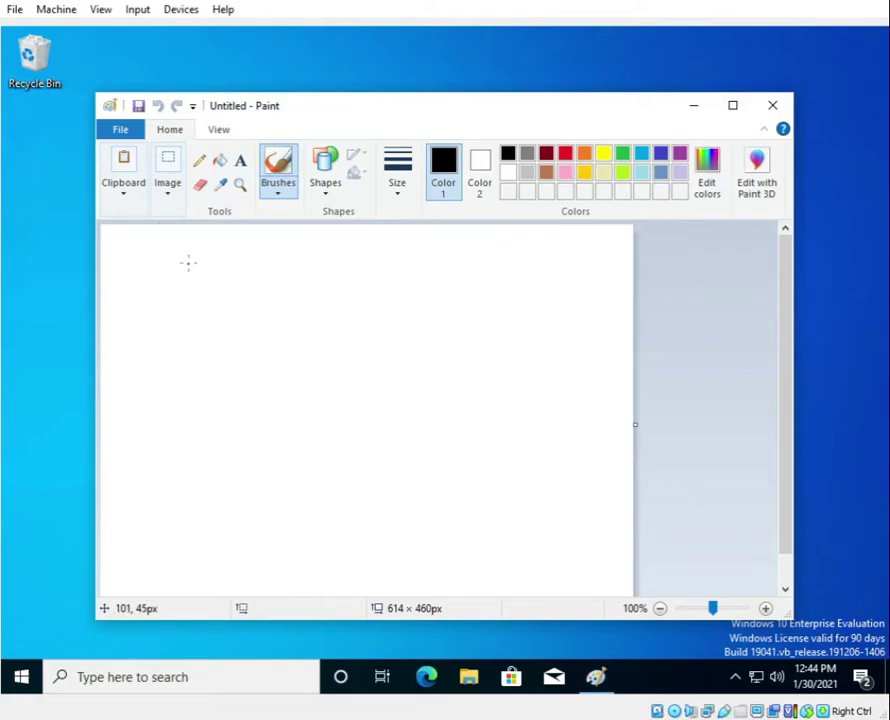
Step: Brush 'Sub' and 'To' by hand on separate lines of the canvas
mouse_move(195, 259)
left_mouse_down()
mouse_move(182, 265)
mouse_move(190, 310)
left_mouse_up()
mouse_move(224, 272)
left_mouse_down()
mouse_move(270, 291)
mouse_move(281, 270)
mouse_move(302, 287)
mouse_move(280, 293)
left_mouse_up()
mouse_move(193, 350)
left_mouse_down()
mouse_move(193, 382)
mouse_move(218, 347)
mouse_move(262, 350)
mouse_move(263, 362)
left_mouse_up()
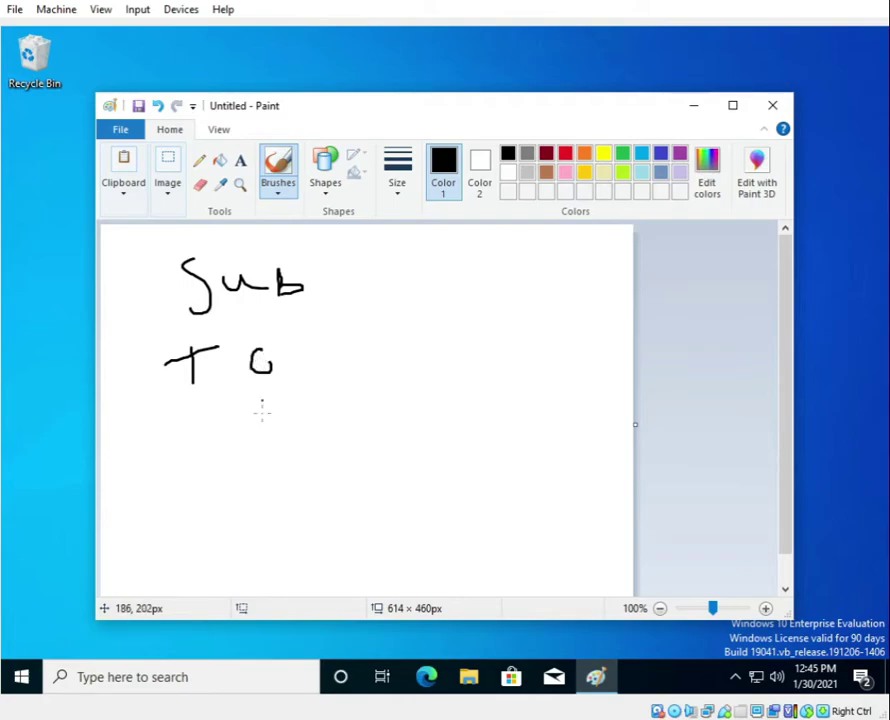
mouse_move(163, 437)
left_mouse_down()
mouse_move(164, 458)
mouse_move(205, 444)
mouse_move(237, 458)
mouse_move(259, 440)
mouse_move(264, 465)
mouse_move(280, 455)
mouse_move(290, 468)
mouse_move(322, 457)
mouse_move(360, 462)
mouse_move(378, 422)
mouse_move(366, 476)
left_mouse_up()
Step: Finish writing 'Partially 3!' and draw a long curved underline beneath it
left_click(287, 442)
left_click(286, 431)
mouse_move(447, 431)
left_mouse_down()
mouse_move(468, 447)
mouse_move(448, 464)
left_mouse_up()
mouse_move(517, 417)
left_mouse_down()
mouse_move(537, 461)
mouse_move(526, 459)
left_mouse_up()
mouse_move(160, 533)
left_mouse_down()
mouse_move(264, 535)
mouse_move(601, 464)
left_mouse_up()
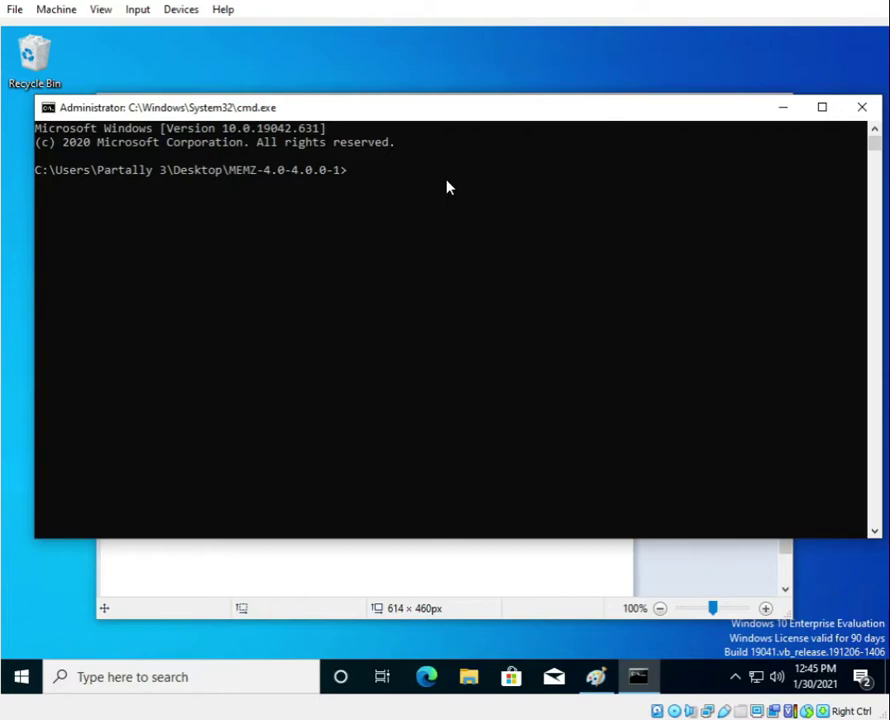
Step: Close the Administrator Command Prompt window so the Paint drawing shows again
left_click(850, 112)
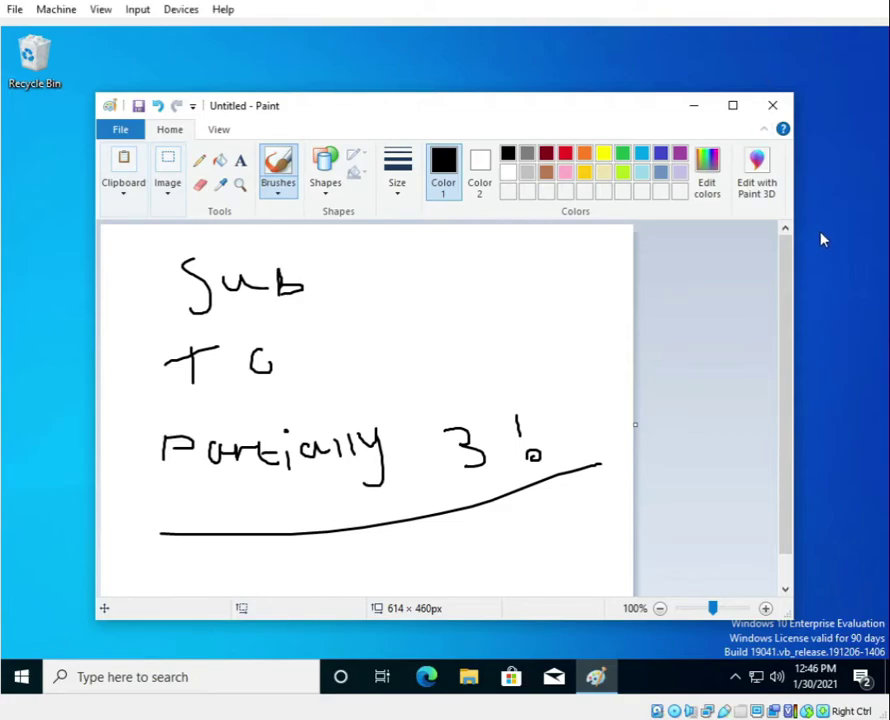
Step: Add a small black dot near the canvas's right edge, right of the exclamation mark
left_click(629, 415)
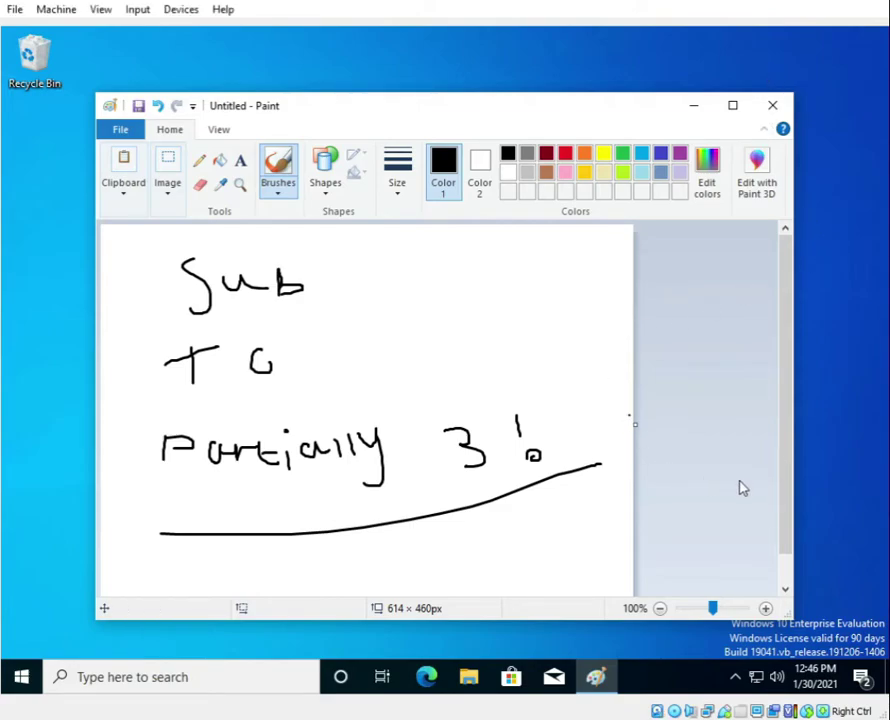